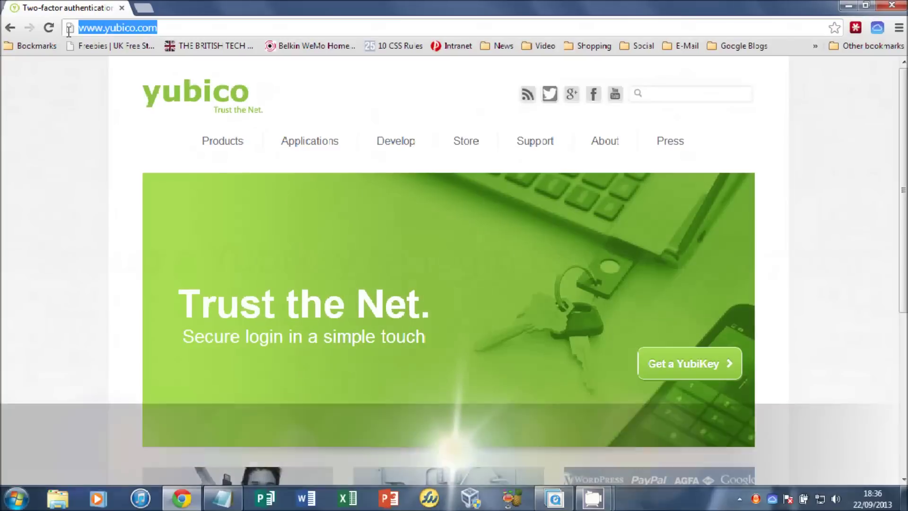
# Step: Go from Products to Personalization Tools and reach the Cross-Platform Tool download section
pyautogui.click(85, 166)
pyautogui.moveTo(235, 146)
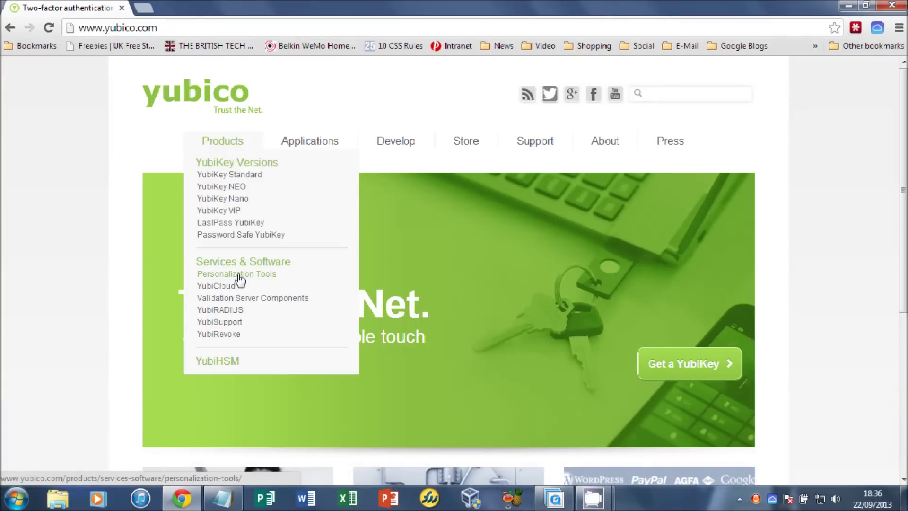
pyautogui.click(238, 276)
pyautogui.scroll(-1, 104, 319)
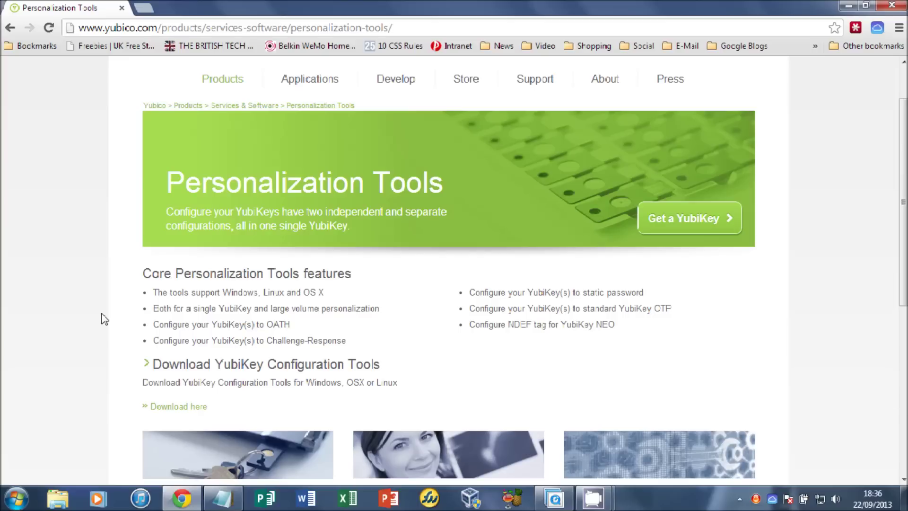
pyautogui.click(264, 367)
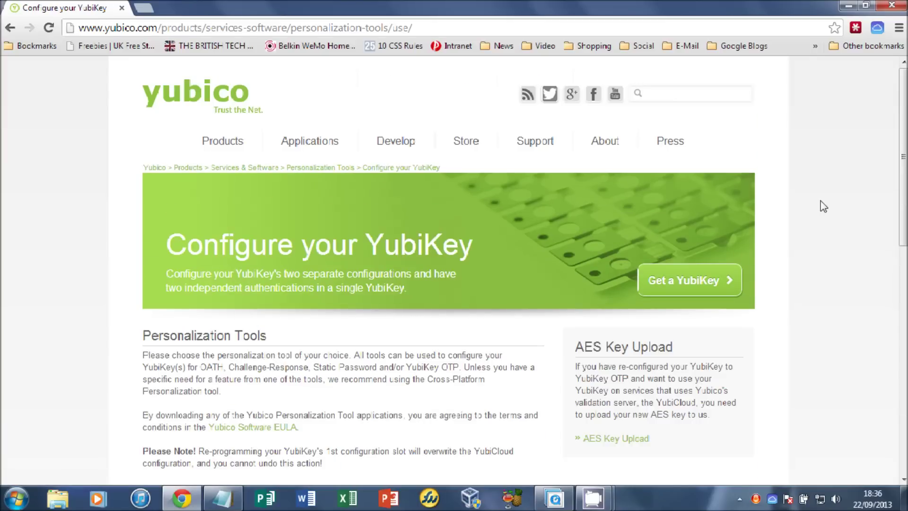
pyautogui.moveTo(904, 157); pyautogui.dragTo(903, 302)
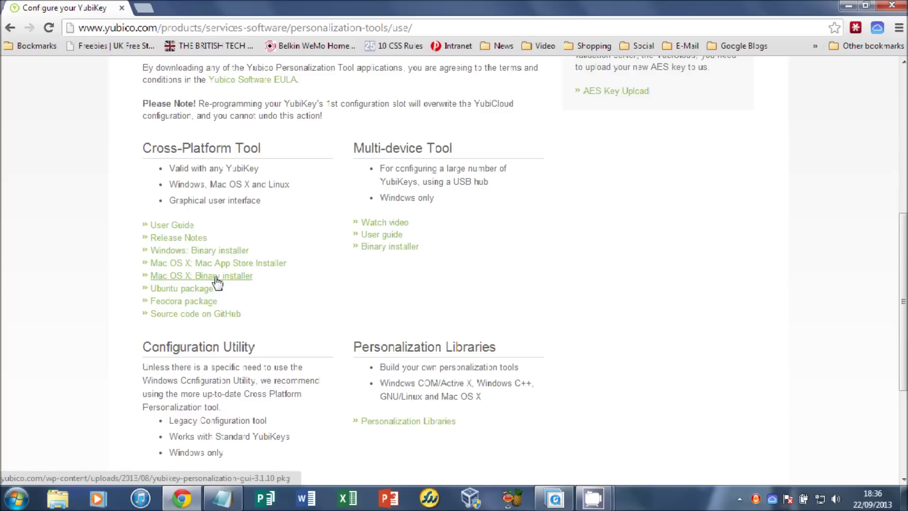
# Step: Download the Cross-Platform Tool's Windows binary installer and save it to Downloads
pyautogui.click(199, 254)
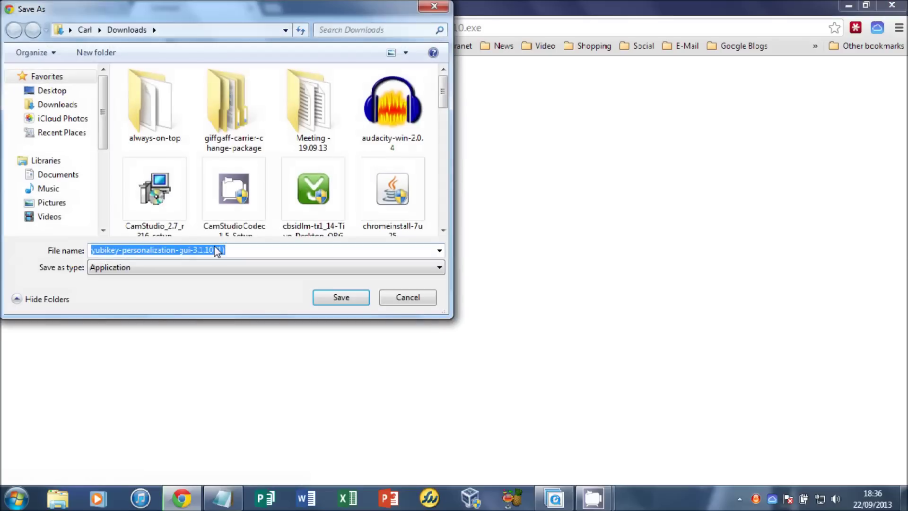
pyautogui.click(327, 299)
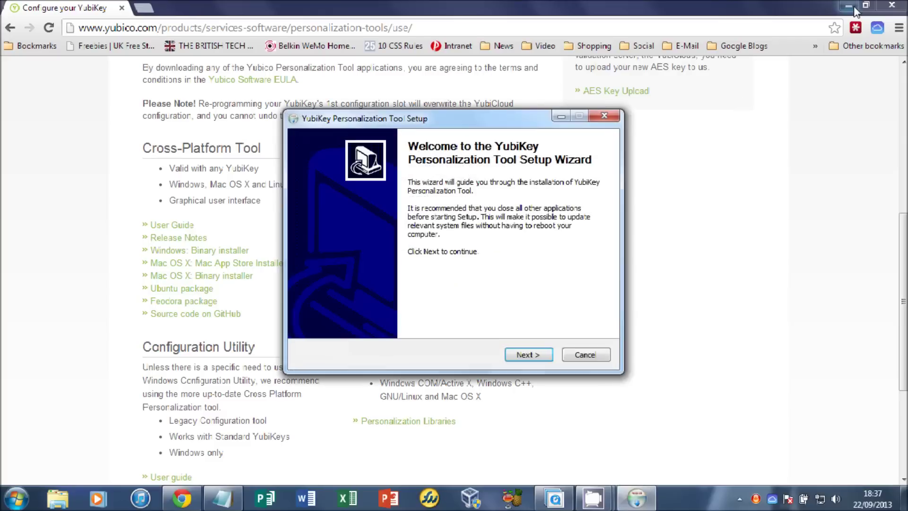
# Step: Run the setup wizard and install into the default C:\Program Files (x86)\Yubico folder
pyautogui.click(540, 358)
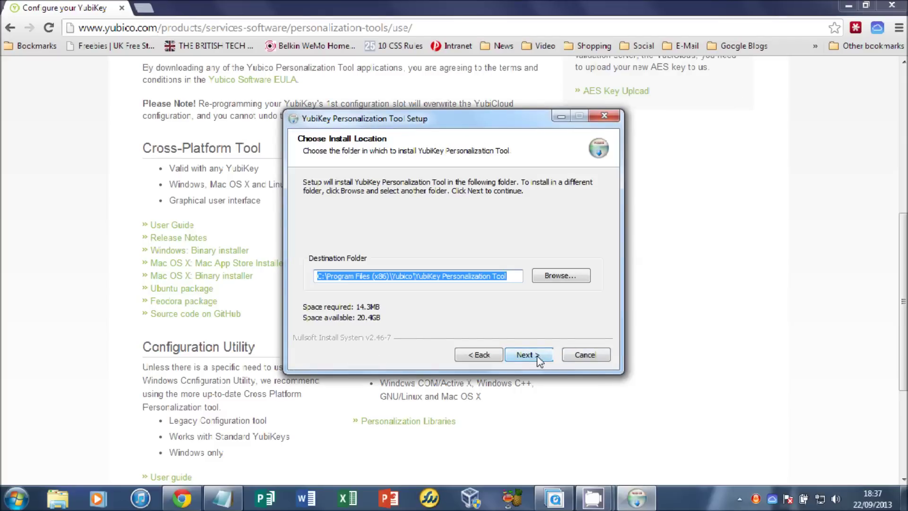
pyautogui.click(540, 358)
pyautogui.click(540, 359)
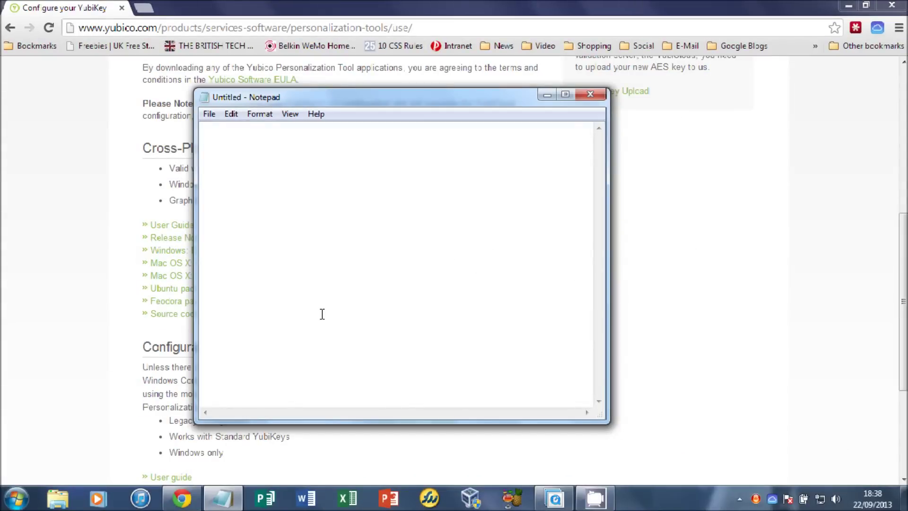
# Step: Have the YubiKey type five one-time passcodes into Notepad, each on its own line
pyautogui.press('Return')
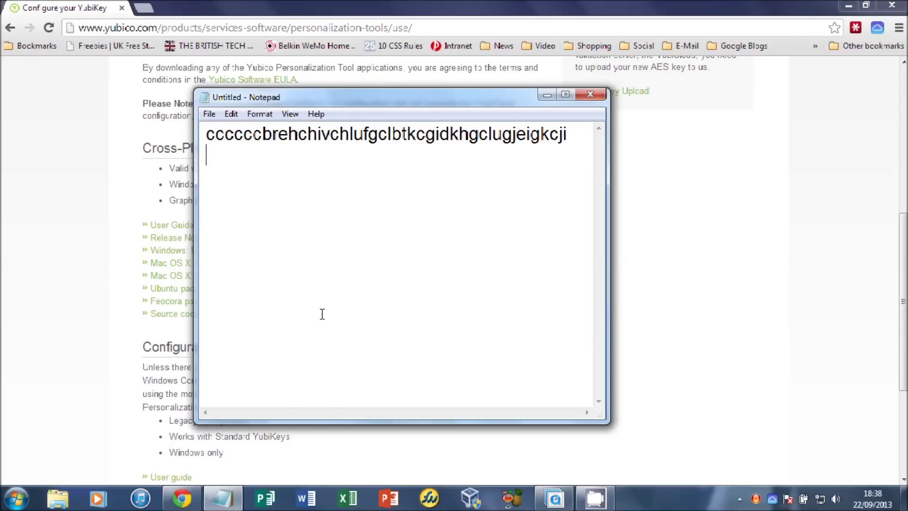
pyautogui.press('Return')
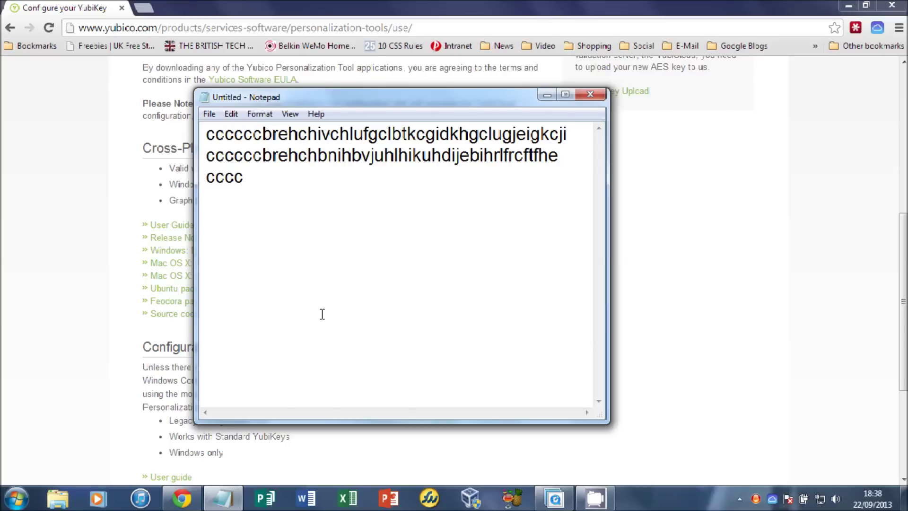
pyautogui.press('Return')
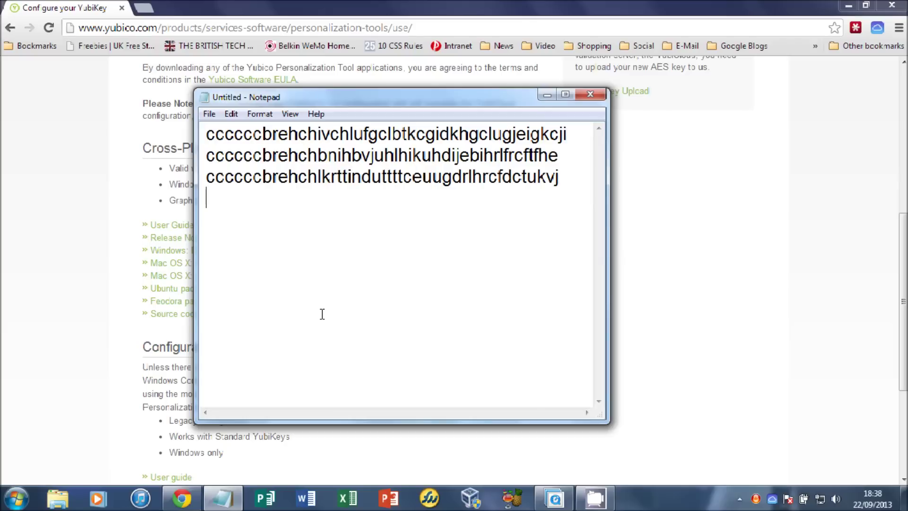
pyautogui.press('Return')
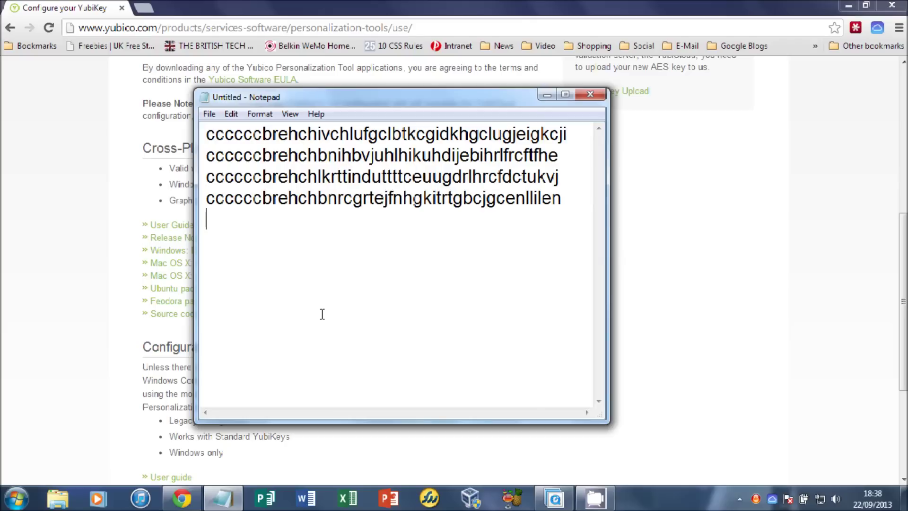
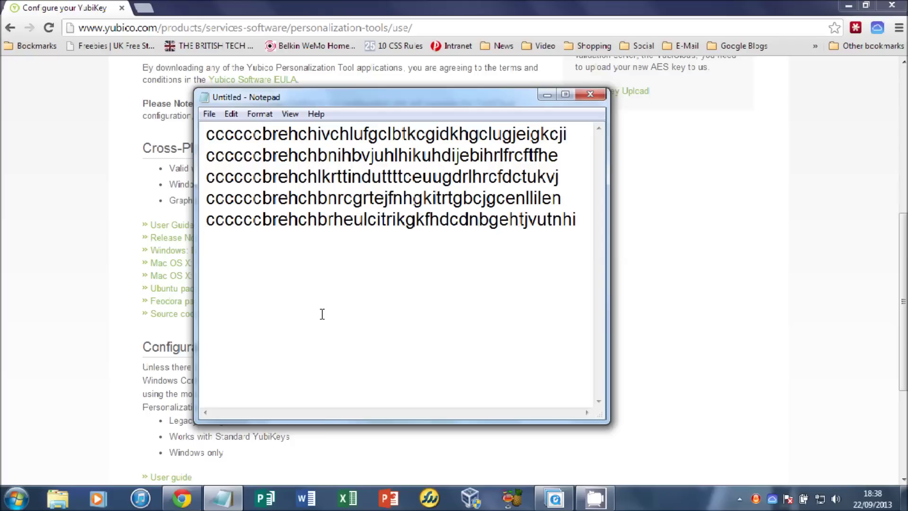
pyautogui.click(14, 499)
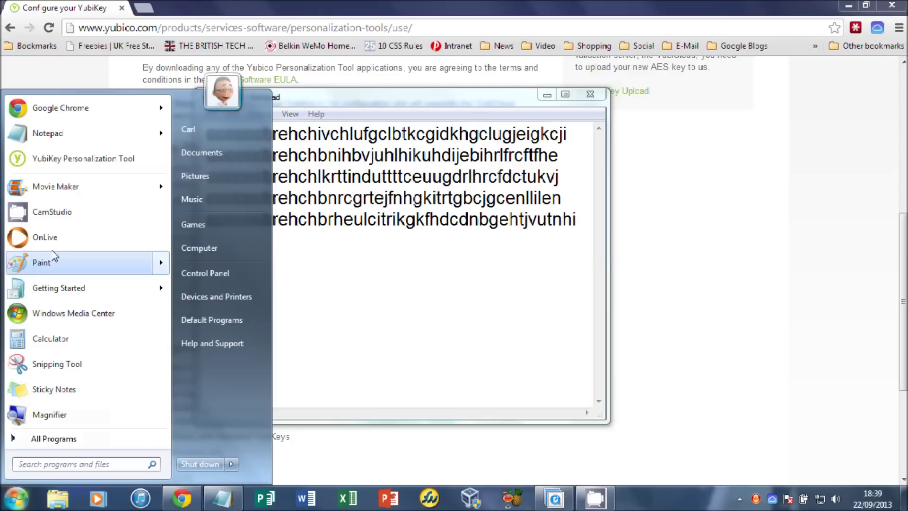
# Step: Launch YubiKey Personalization Tool and open the advanced Static Password settings
pyautogui.click(71, 172)
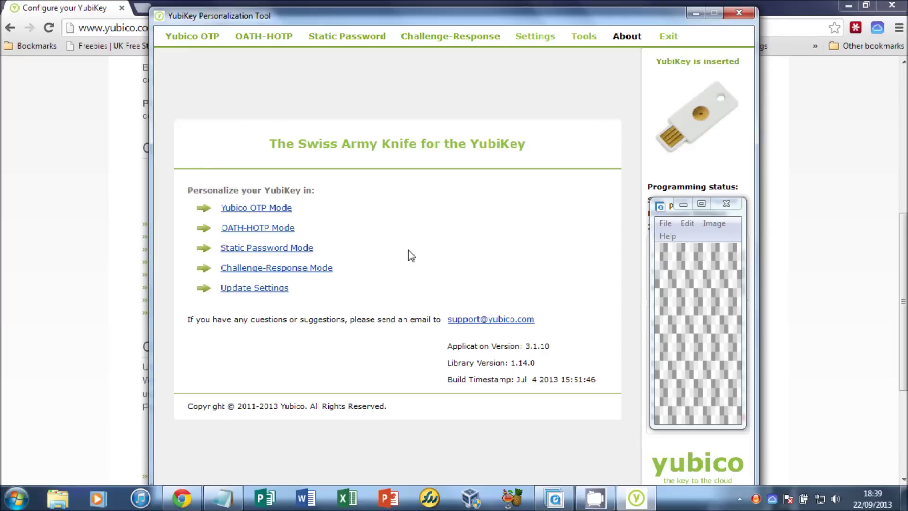
pyautogui.click(335, 39)
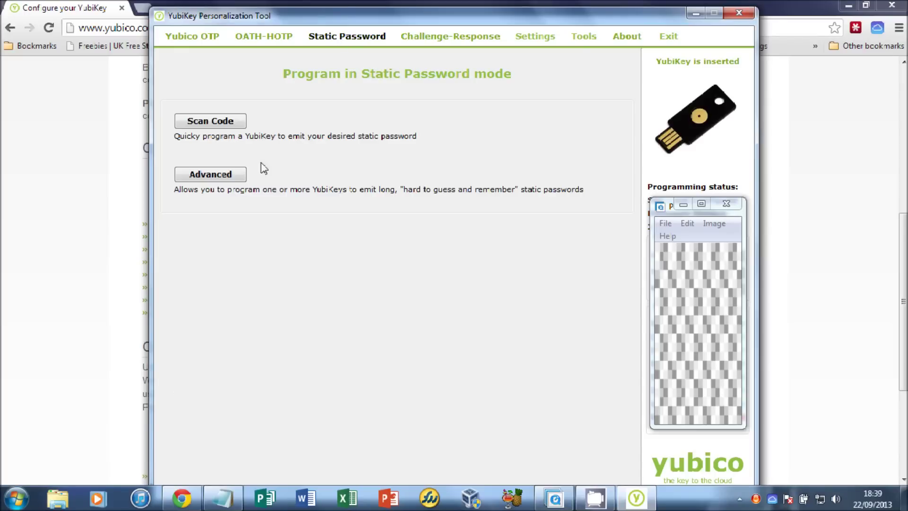
pyautogui.click(222, 174)
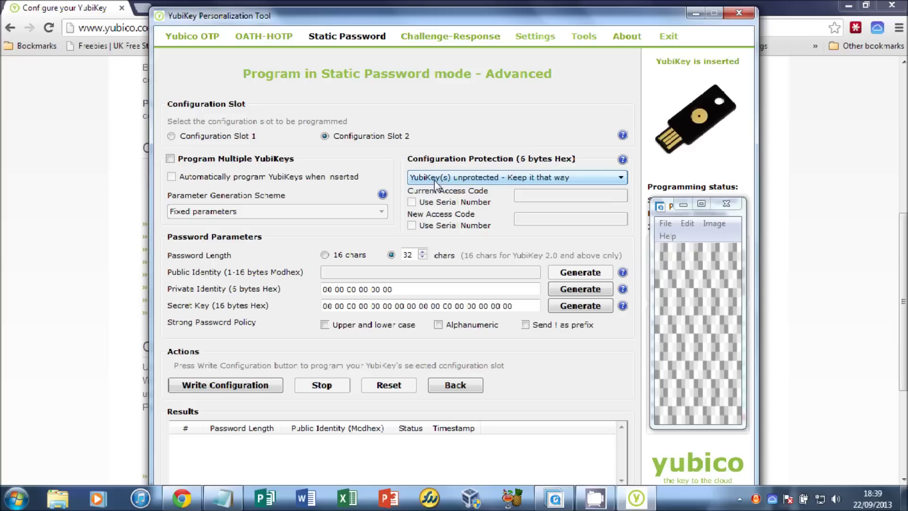
# Step: Generate a random private identity and secret key, write slot 2, and save configuration_log.csv
pyautogui.click(569, 289)
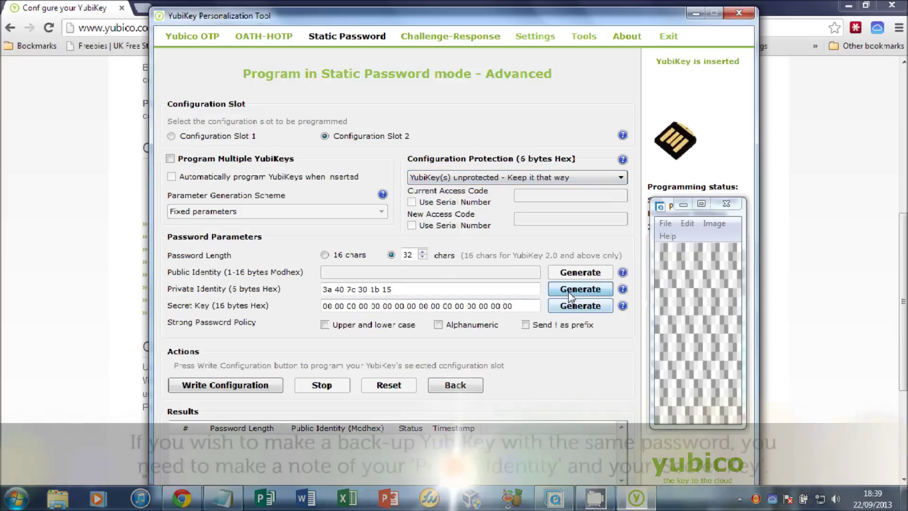
pyautogui.click(570, 305)
pyautogui.click(565, 290)
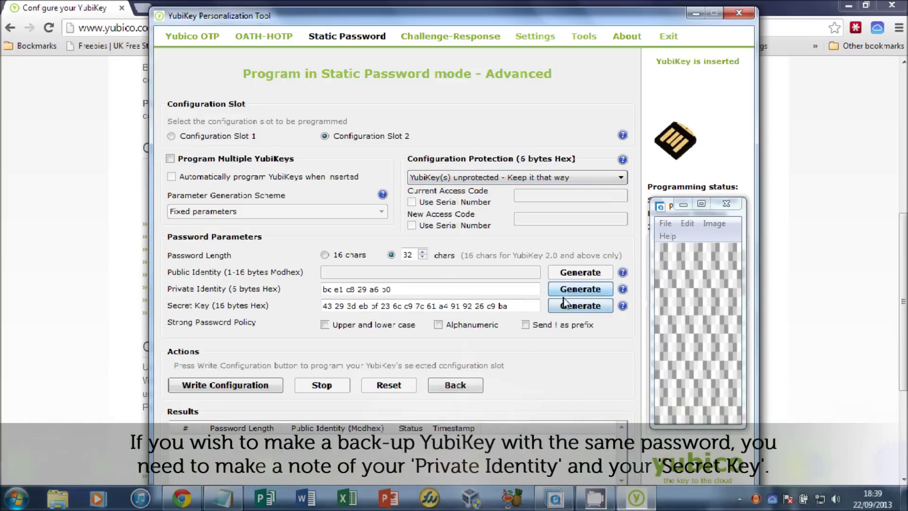
pyautogui.click(568, 305)
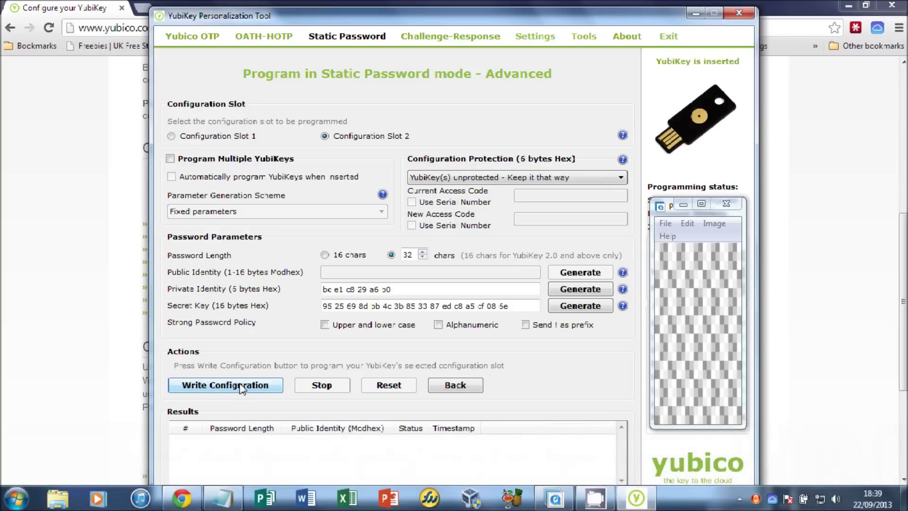
pyautogui.click(241, 385)
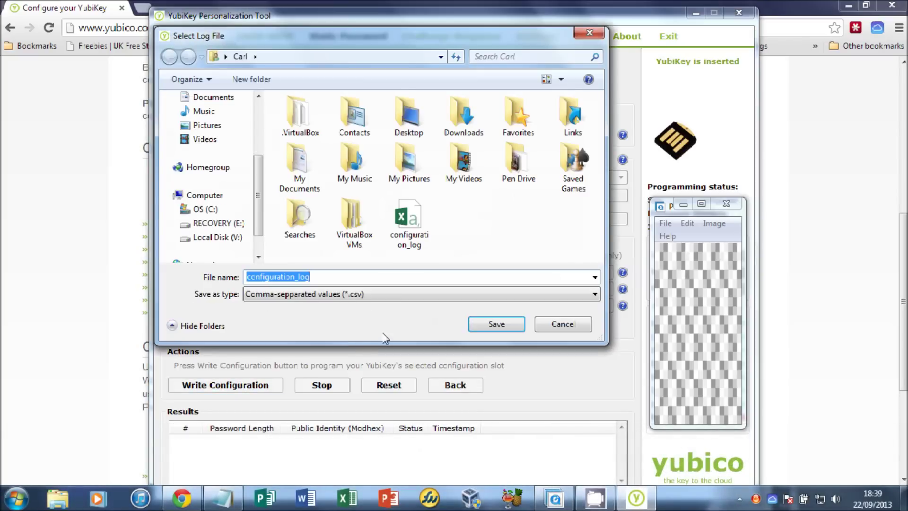
pyautogui.click(495, 325)
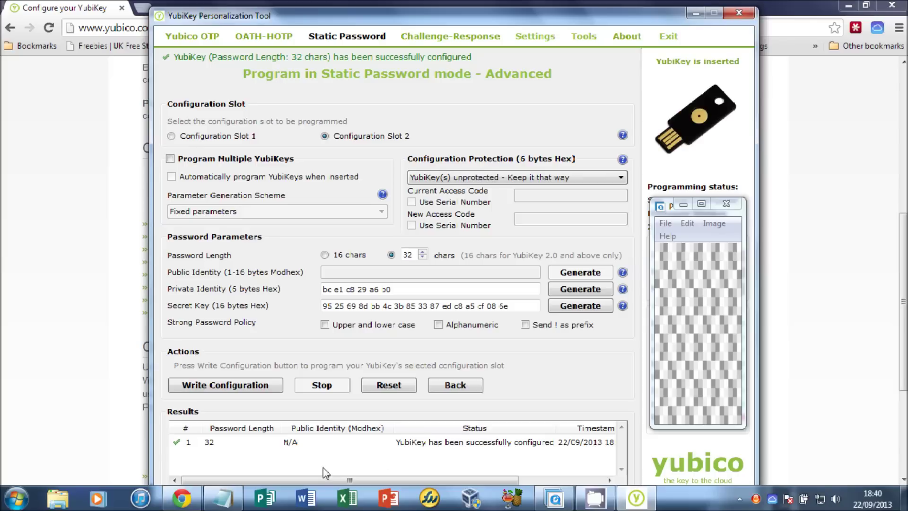
# Step: Add two more YubiKey one-time codes to the Notepad list, one per line
pyautogui.click(236, 490)
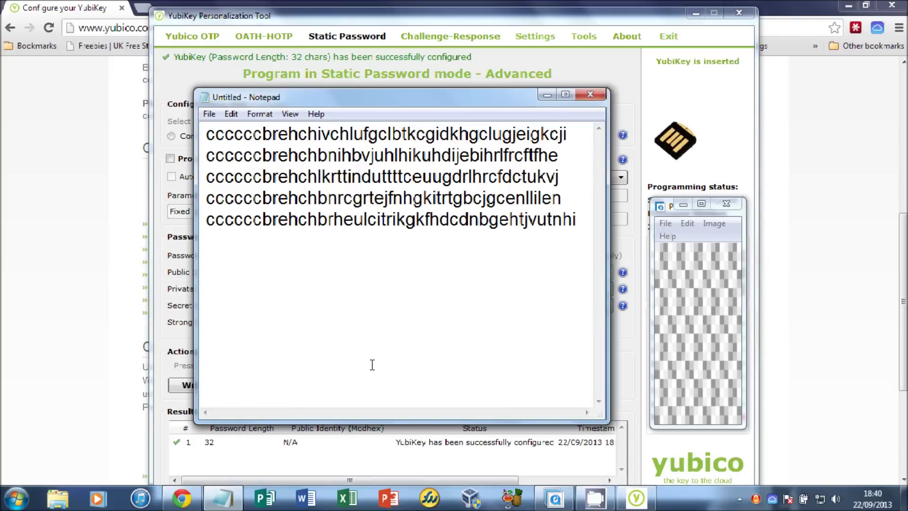
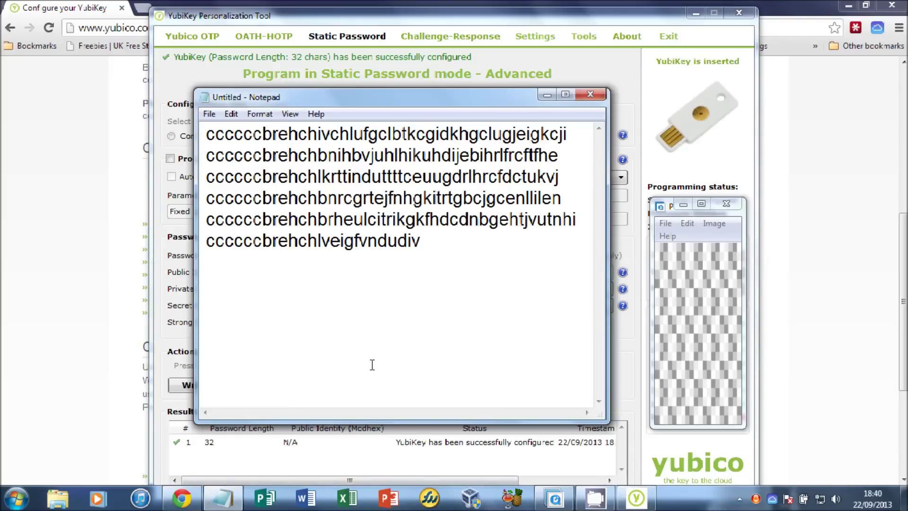
pyautogui.press('Return')
pyautogui.press('Return')
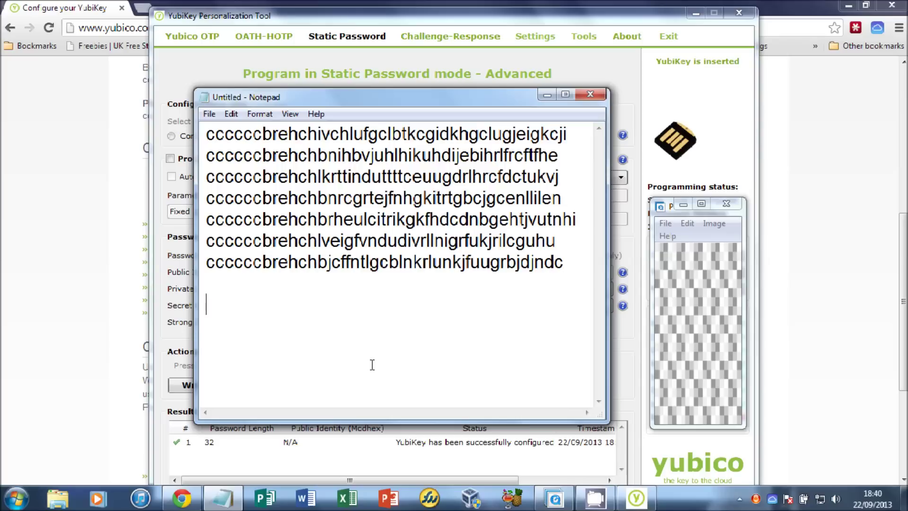
# Step: After a blank line, have the key type its new static password on two lines
pyautogui.press('Return')
pyautogui.press('Return')
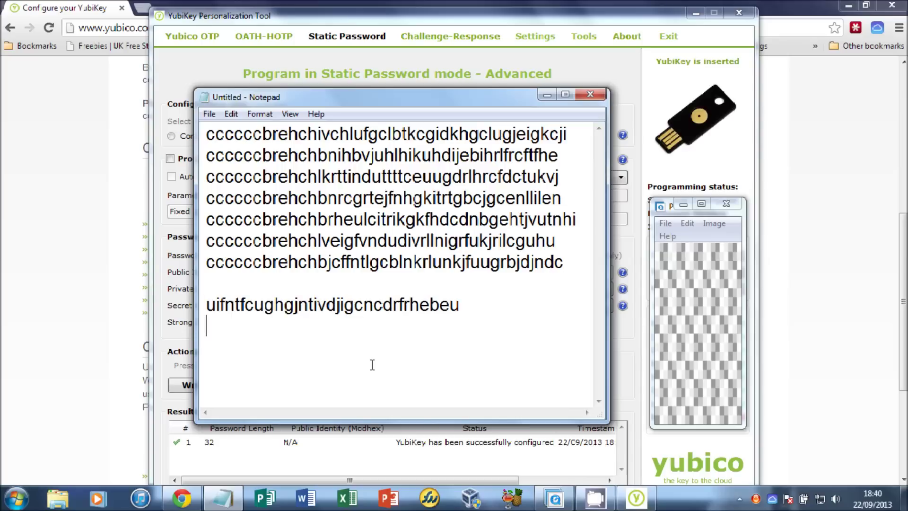
pyautogui.press('Return')
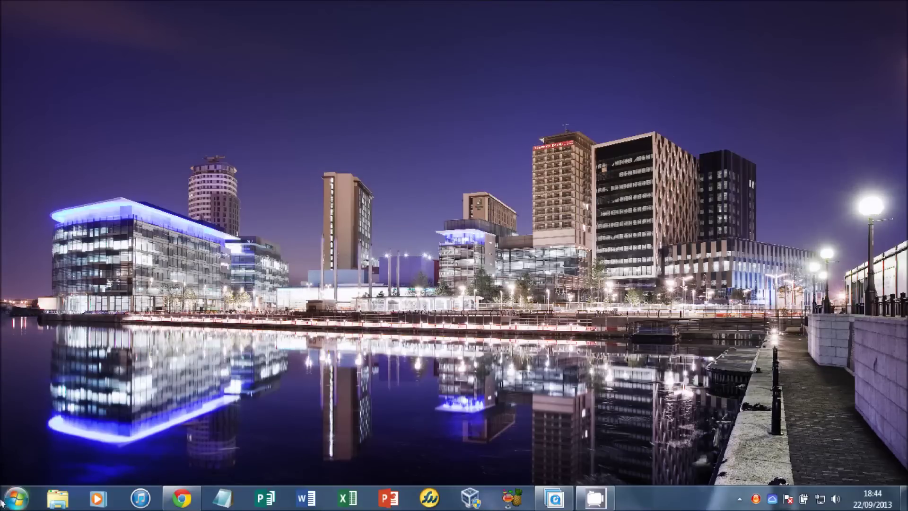
# Step: Open Control Panel's User Accounts 'Change your password' page and start a new Notepad document
pyautogui.click(2, 491)
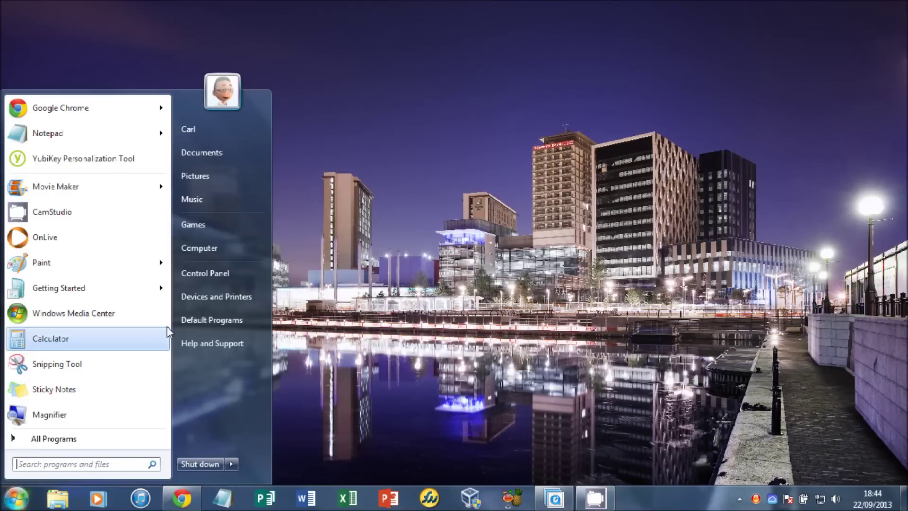
pyautogui.click(219, 273)
pyautogui.click(493, 137)
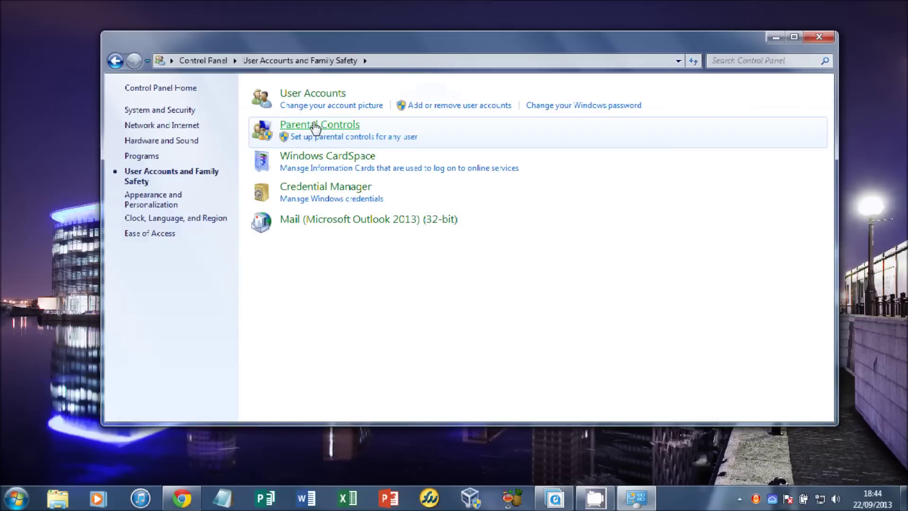
pyautogui.click(298, 97)
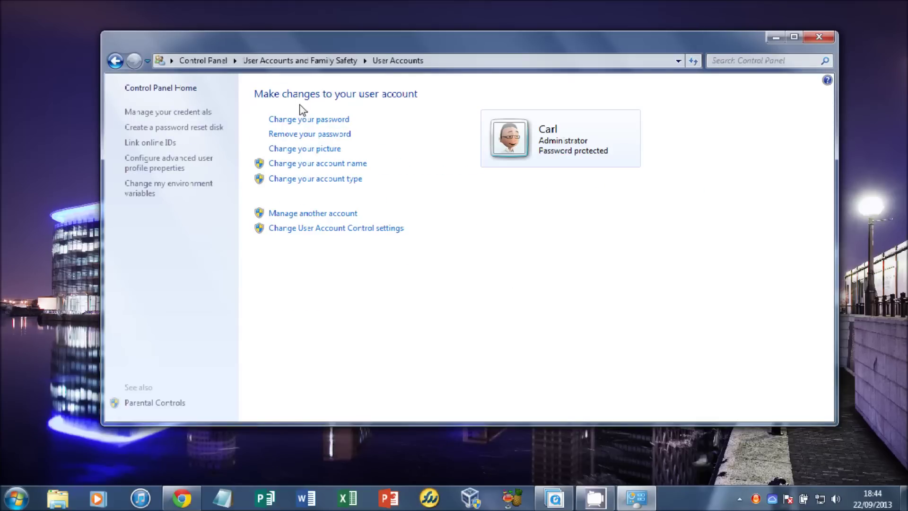
pyautogui.click(300, 117)
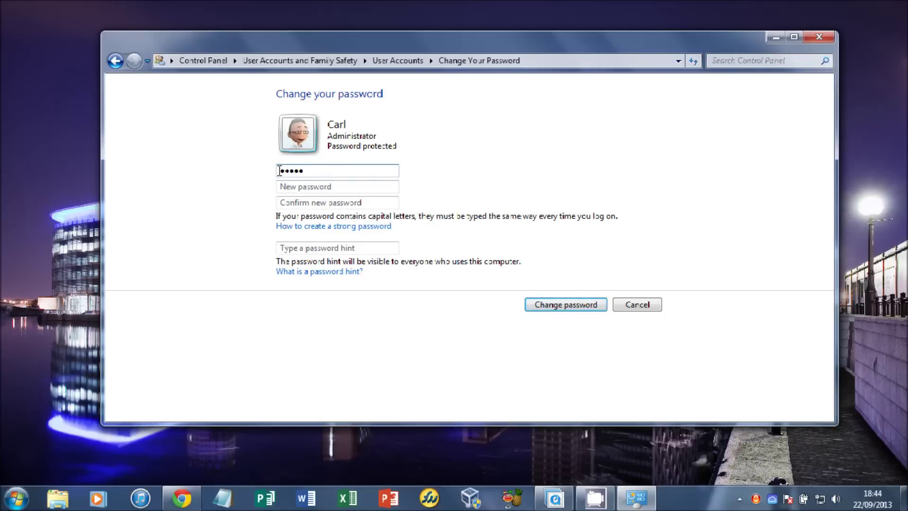
pyautogui.click(225, 496)
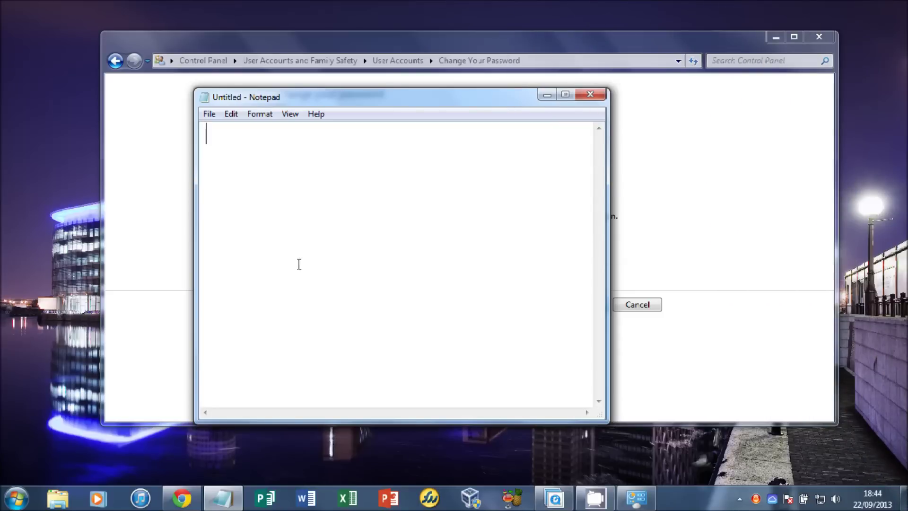
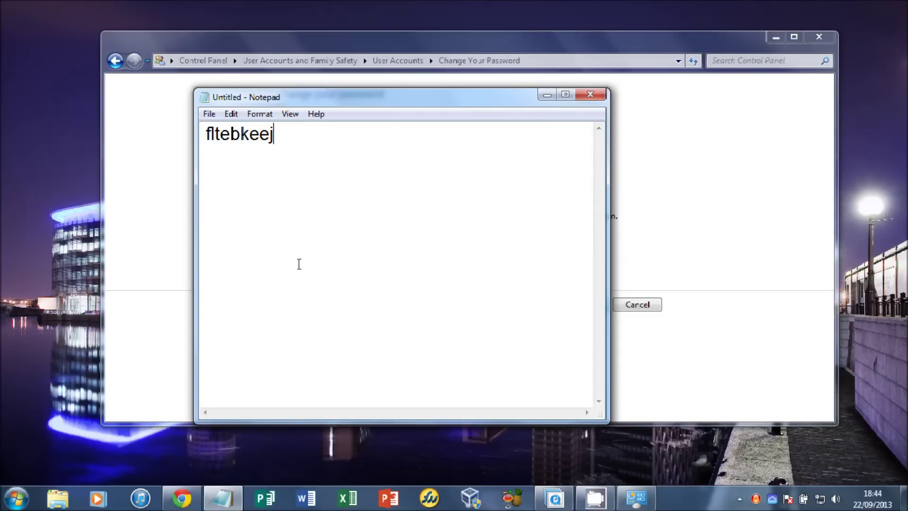
# Step: Have the key type its 32-character static password on two Notepad lines, then select the first
pyautogui.press('Return')
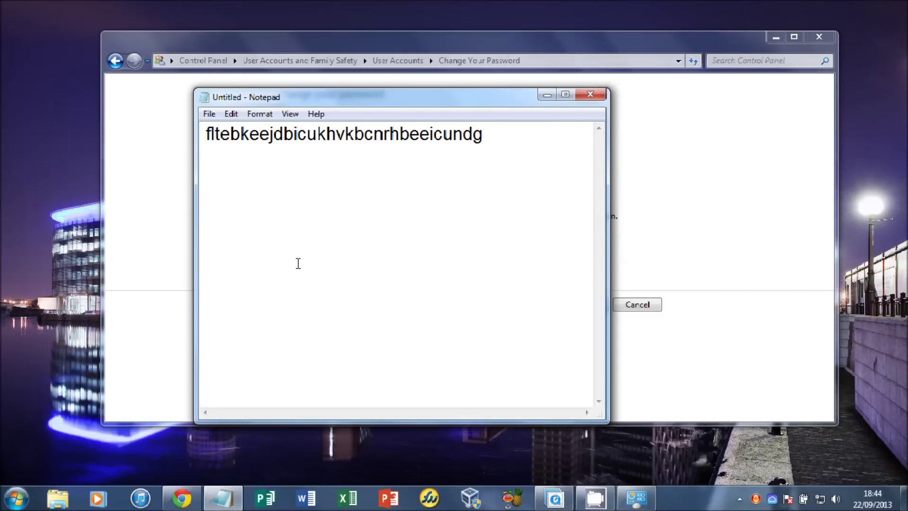
pyautogui.press('Return')
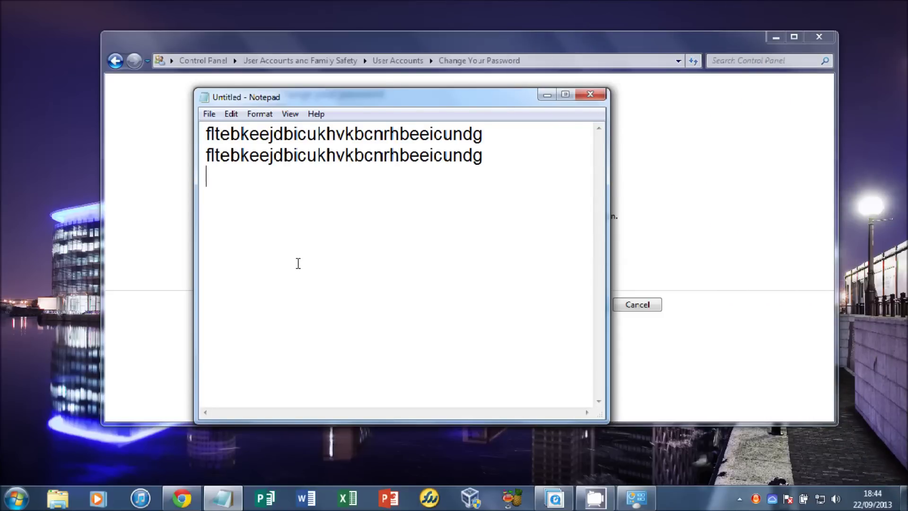
pyautogui.moveTo(497, 136); pyautogui.dragTo(202, 128)
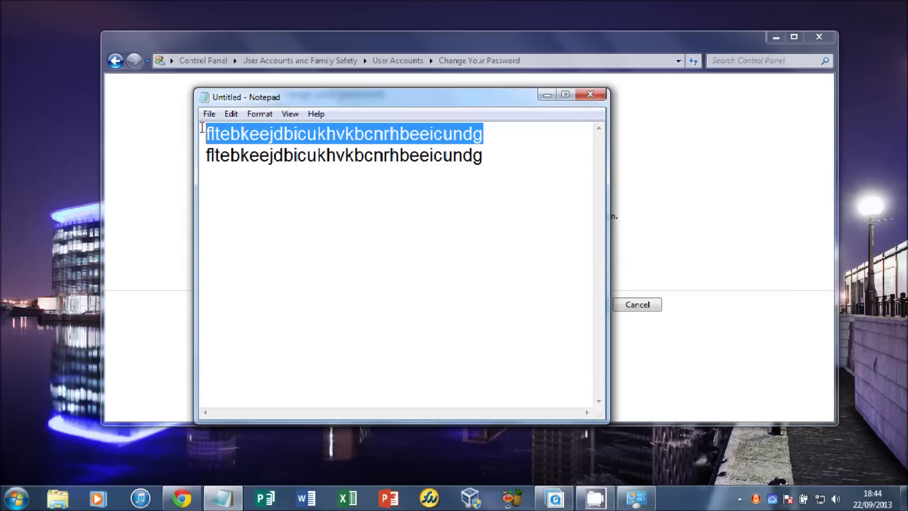
# Step: Paste the key's static password into both the New password and Confirm new password fields
pyautogui.click(160, 152)
pyautogui.click(312, 188)
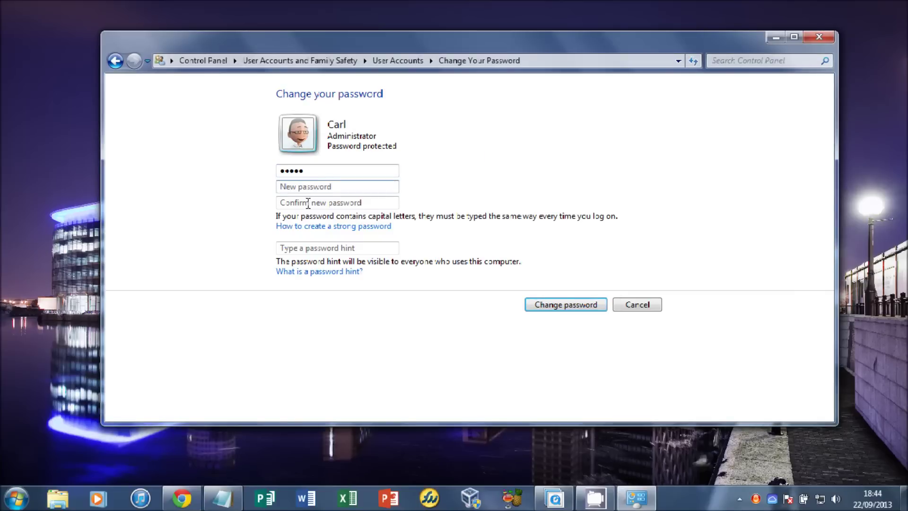
pyautogui.hotkey('ctrl', 'v')
pyautogui.click(308, 203)
pyautogui.hotkey('ctrl', 'v')
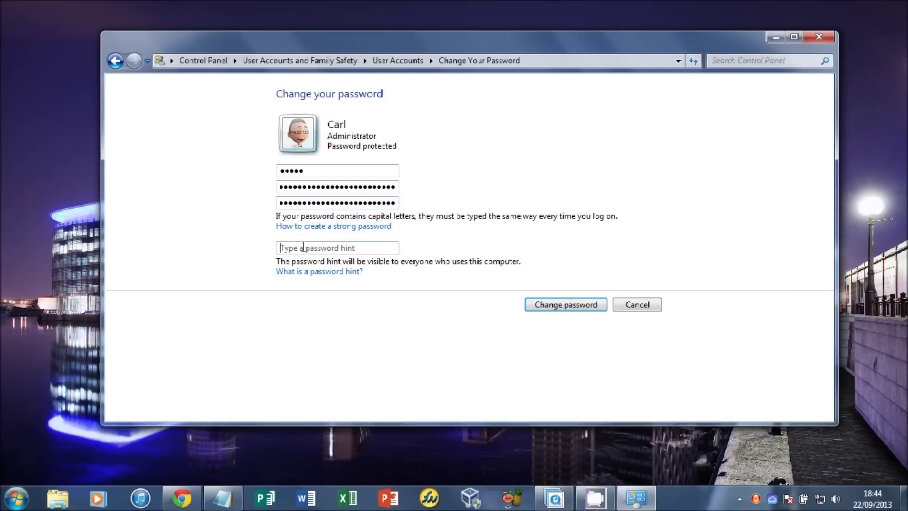